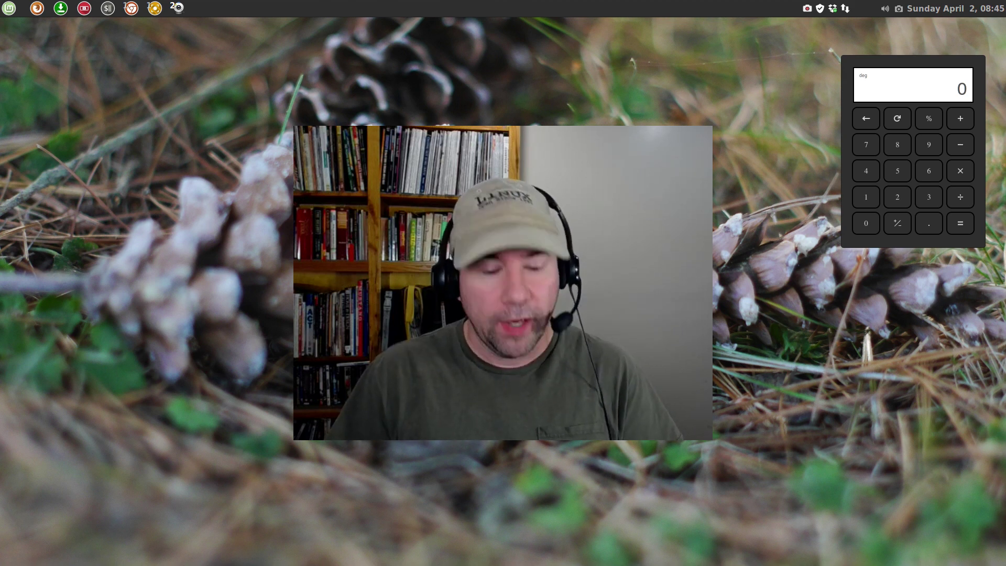
# Launch Software Manager from the Mint menu search and authenticate with the administrator password
pyautogui.press('super')
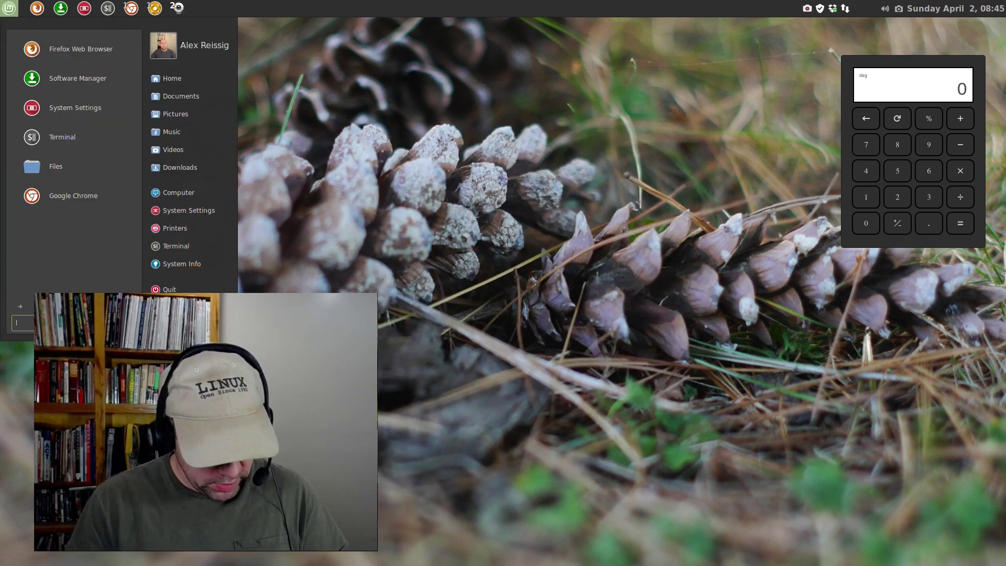
pyautogui.write('software')
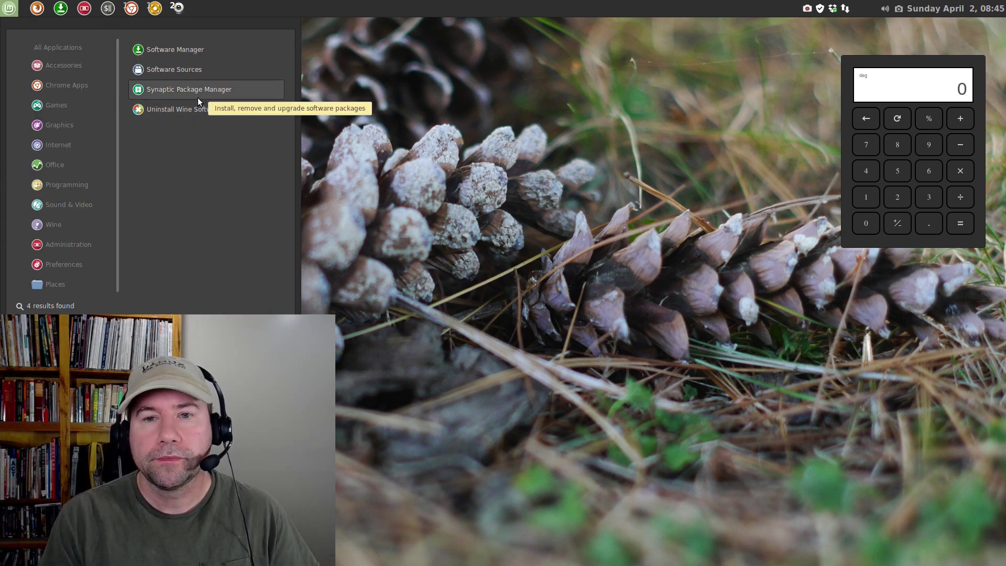
pyautogui.click(185, 46)
pyautogui.write('****')
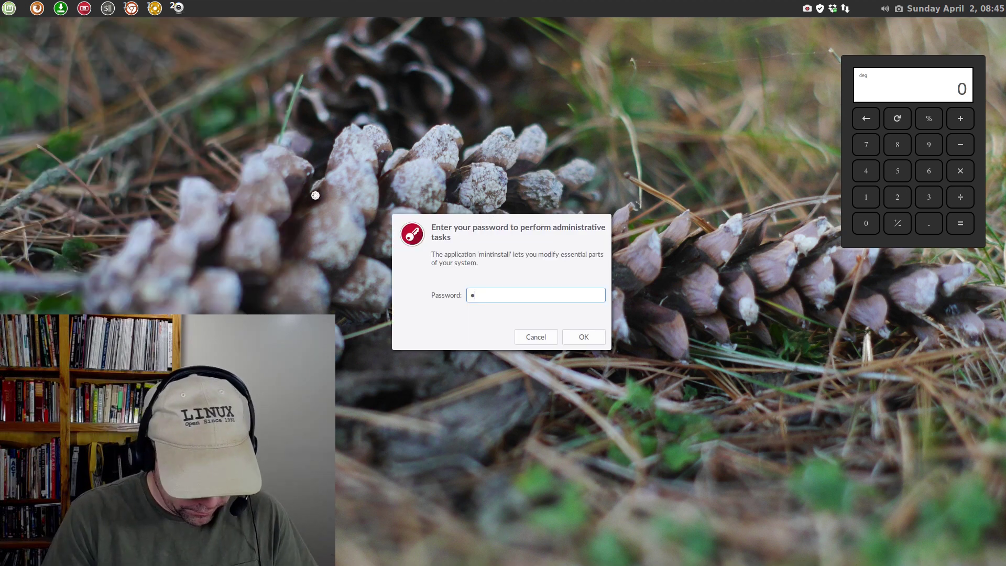
pyautogui.write('****')
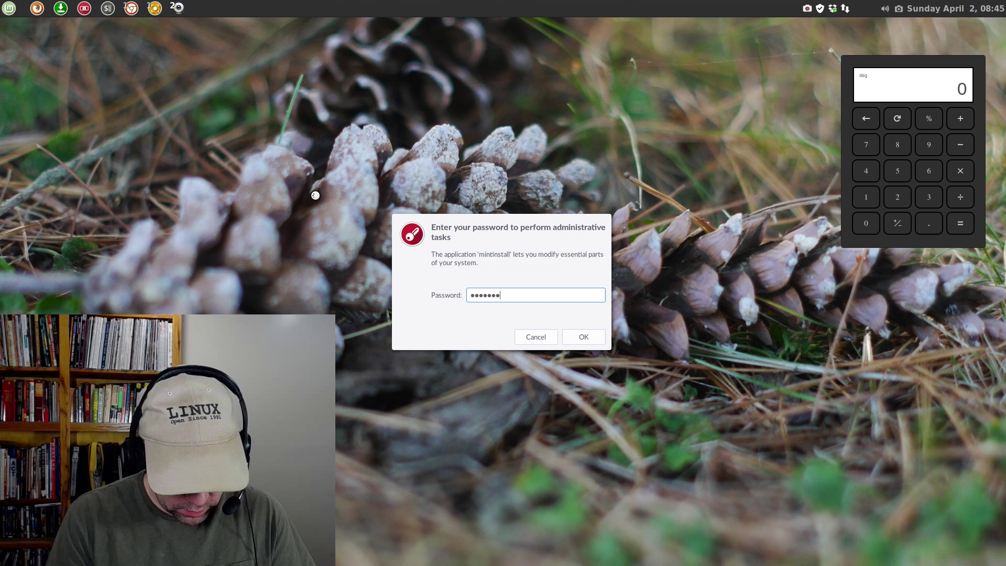
pyautogui.press('BackSpace')
pyautogui.press('BackSpace')
pyautogui.press('BackSpace')
pyautogui.press('BackSpace')
pyautogui.press('BackSpace')
pyautogui.press('BackSpace')
pyautogui.press('BackSpace')
pyautogui.press('BackSpace')
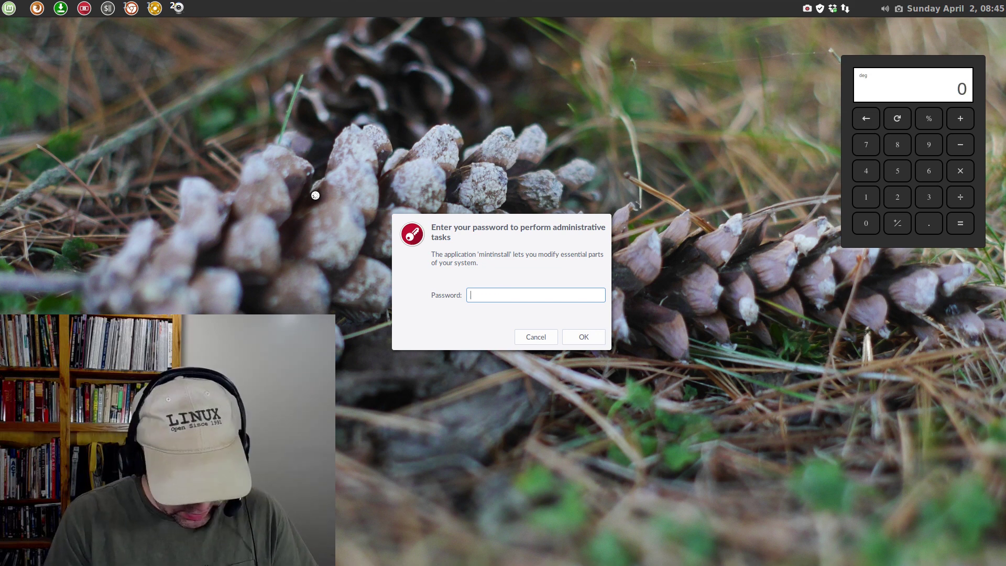
pyautogui.write('*******')
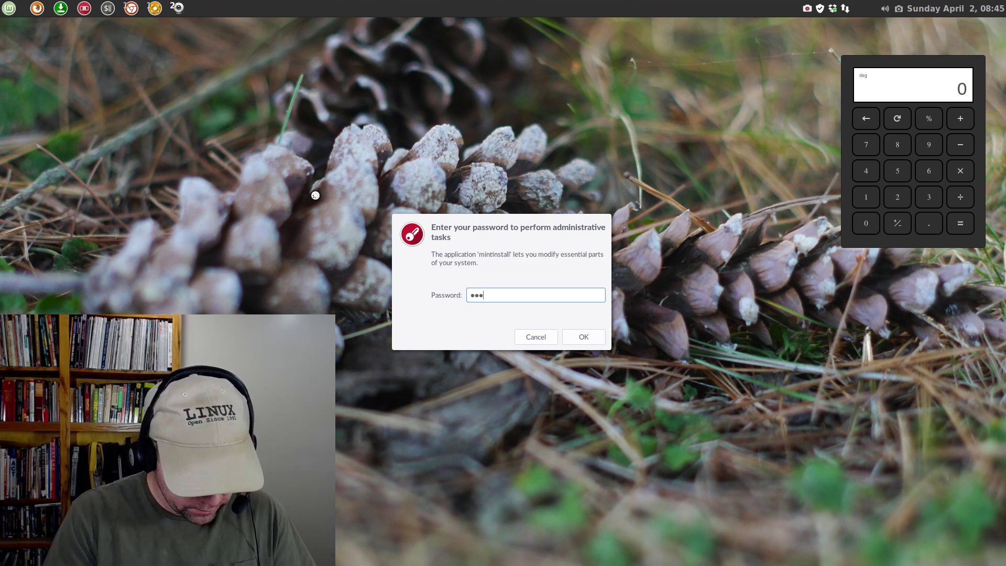
pyautogui.write('******')
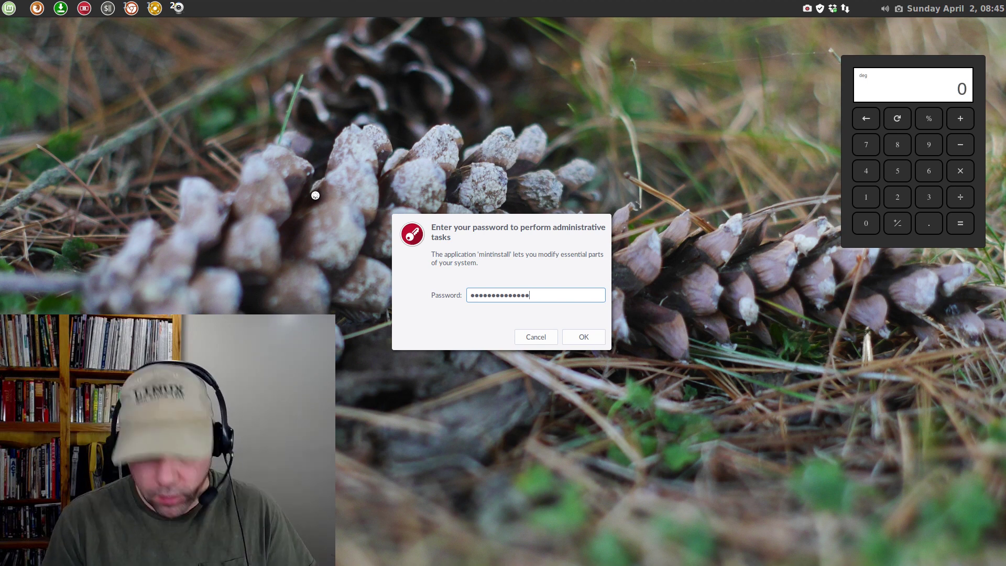
pyautogui.press('Return')
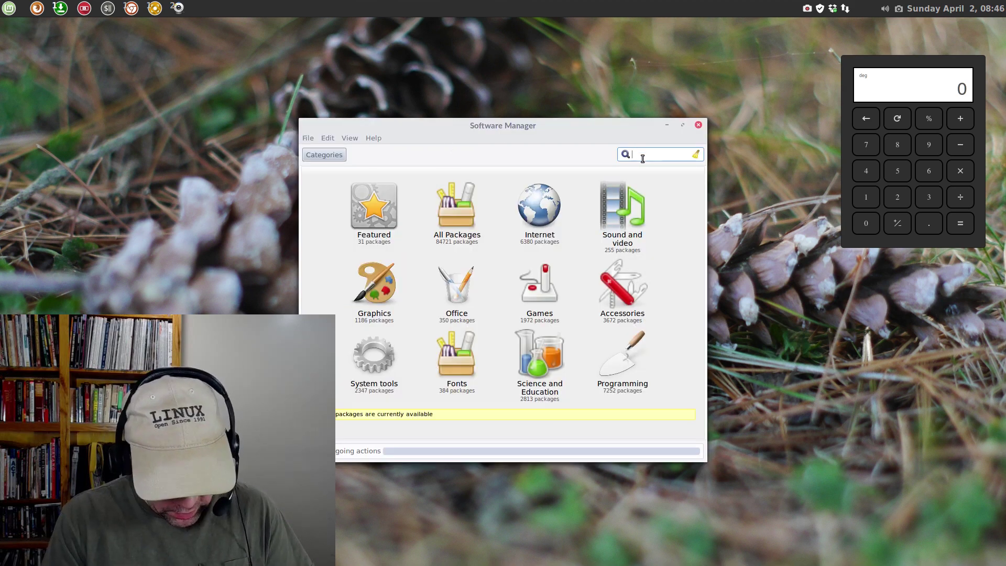
# Look up the Skype package details (version 4.3.0.37, not installed), then close Software Manager
pyautogui.write('skype')
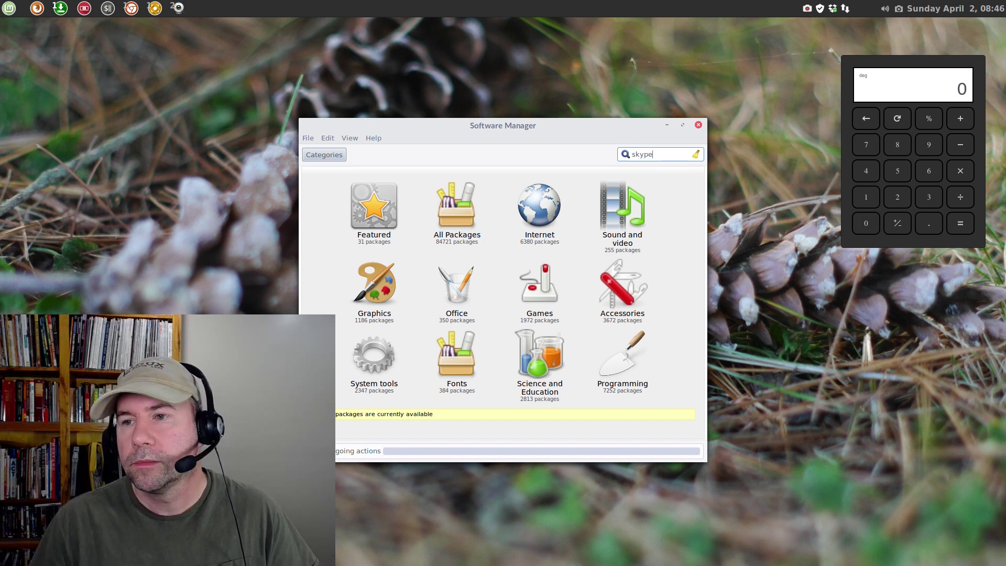
pyautogui.press('Return')
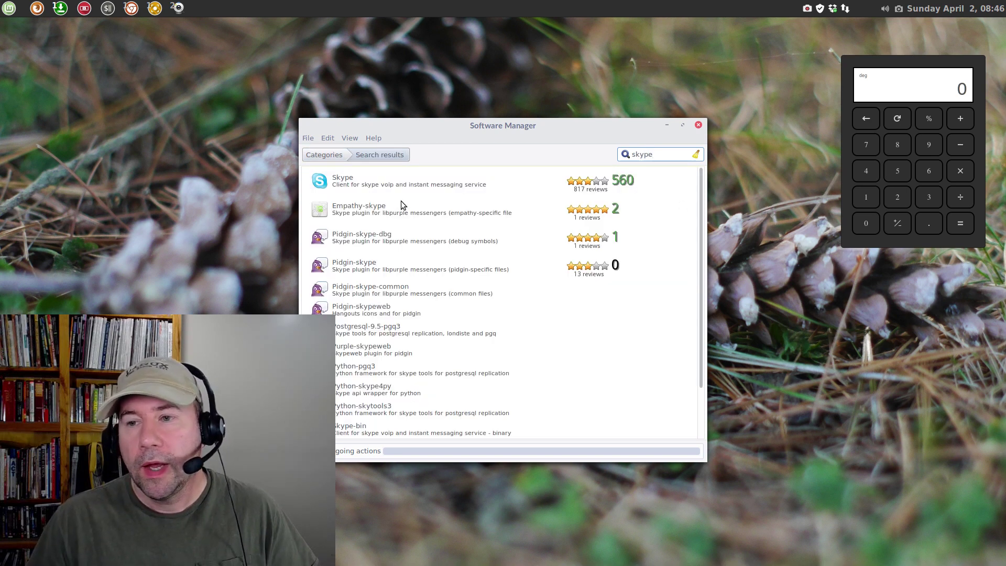
pyautogui.click(368, 183)
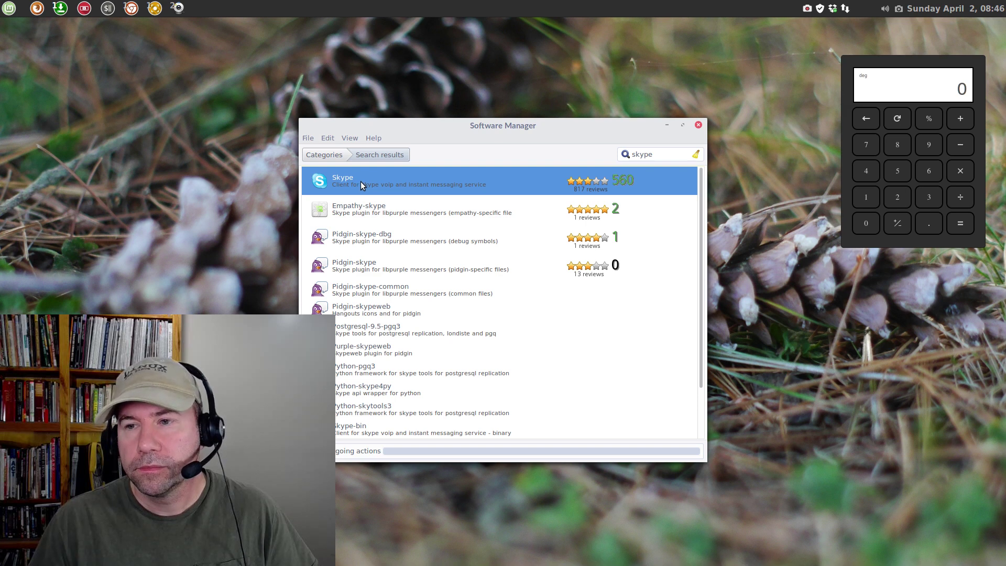
pyautogui.doubleClick(361, 182)
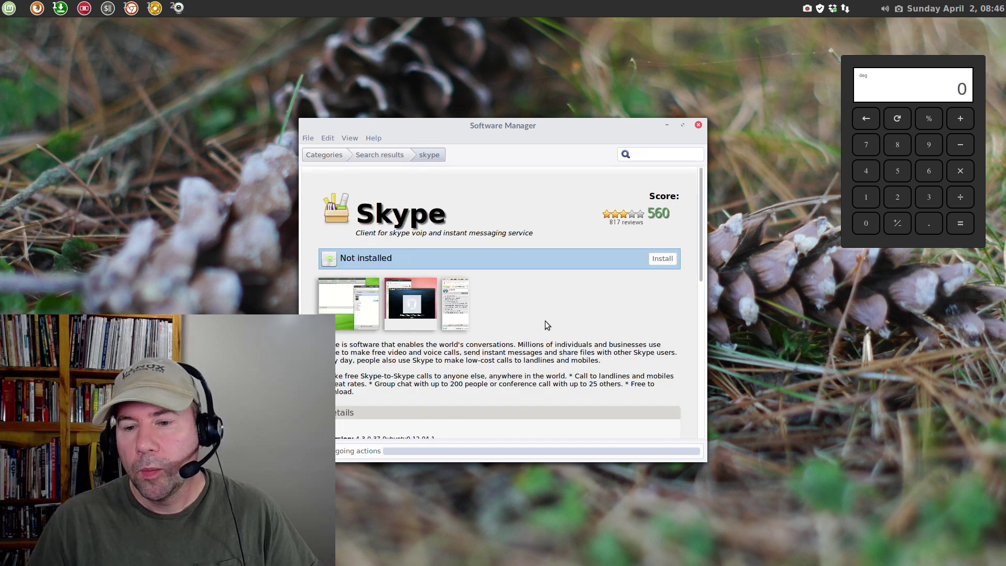
pyautogui.scroll(-5, 545, 321)
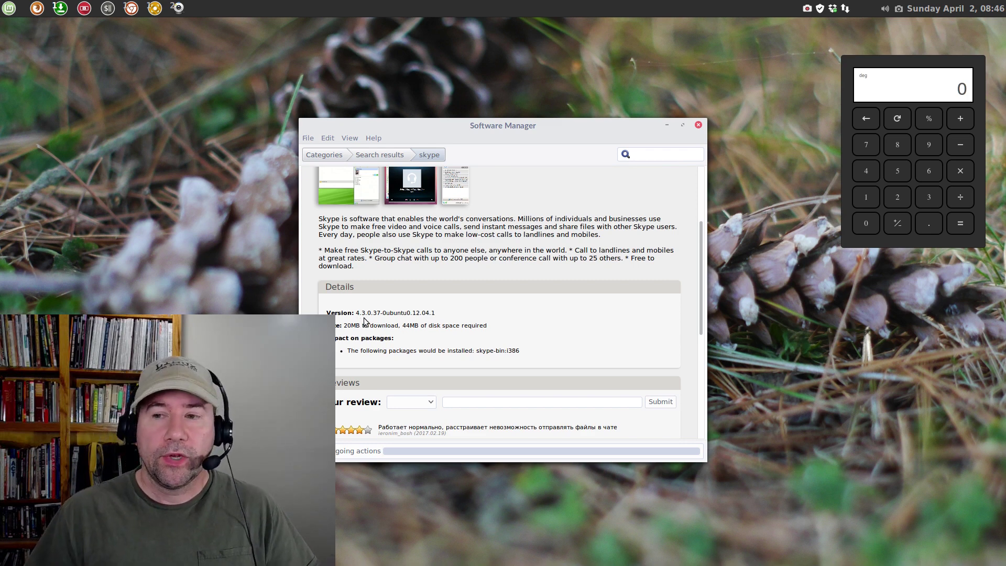
pyautogui.click(699, 123)
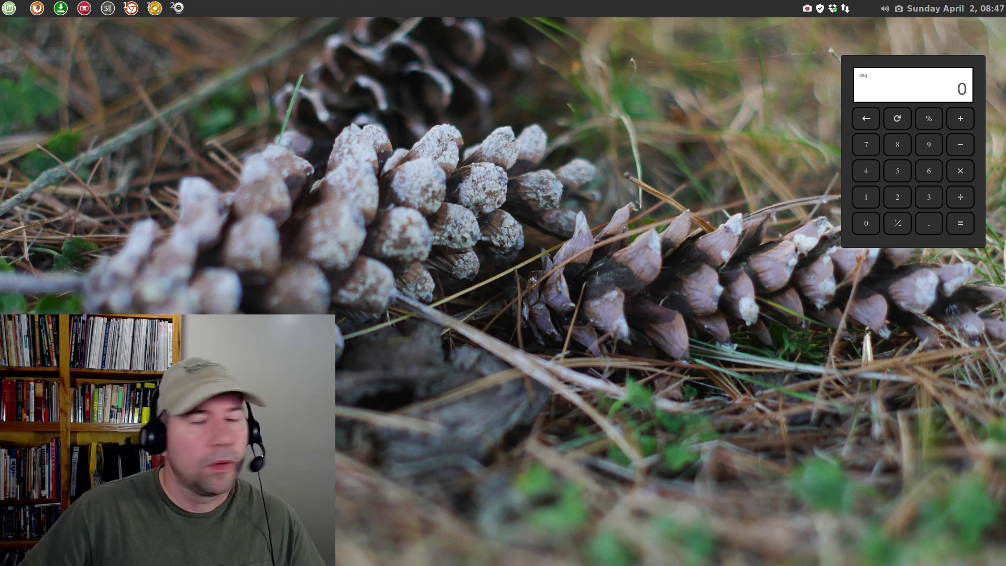
# Bring Chrome forward and start the Skype for Linux DEB download from skype.com's Computer downloads
pyautogui.hotkey('alt', 'Tab')
pyautogui.moveTo(524, 83); pyautogui.dragTo(616, 43)
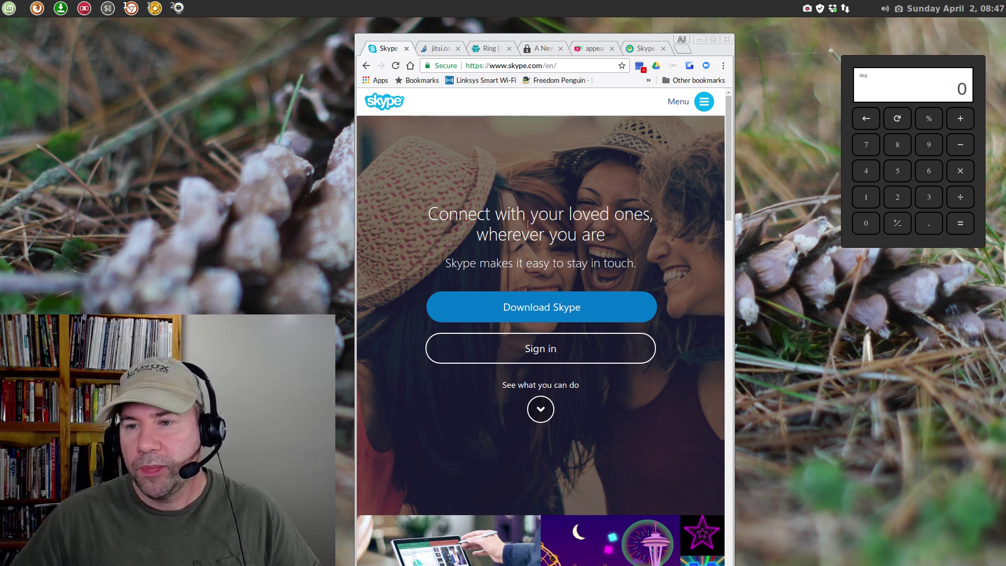
pyautogui.click(540, 307)
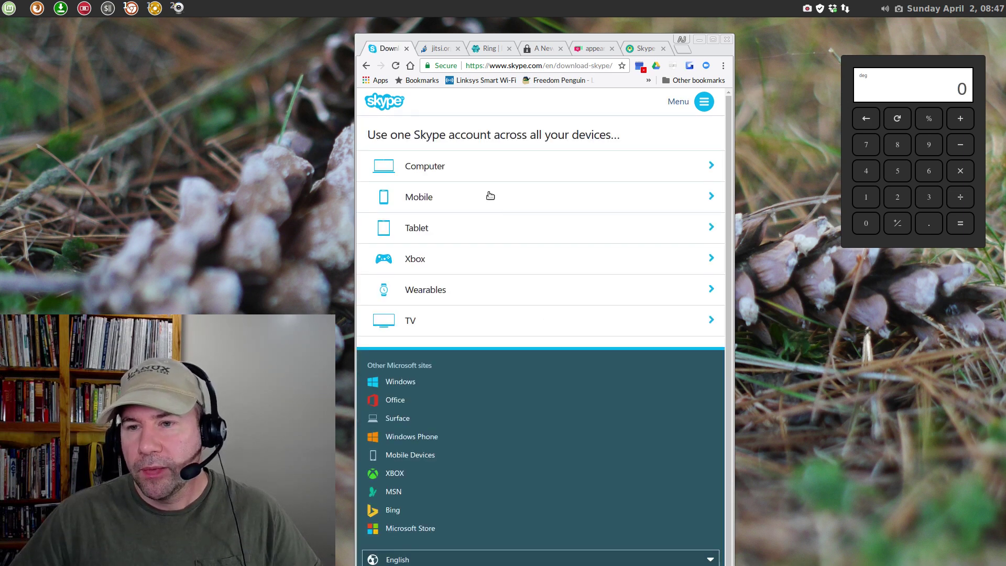
pyautogui.click(426, 167)
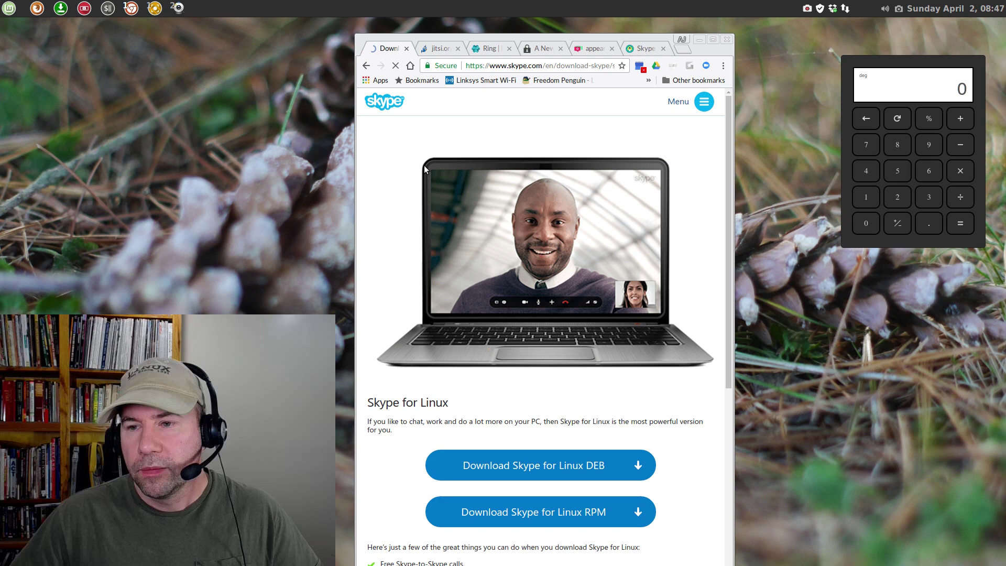
pyautogui.scroll(-3, 587, 353)
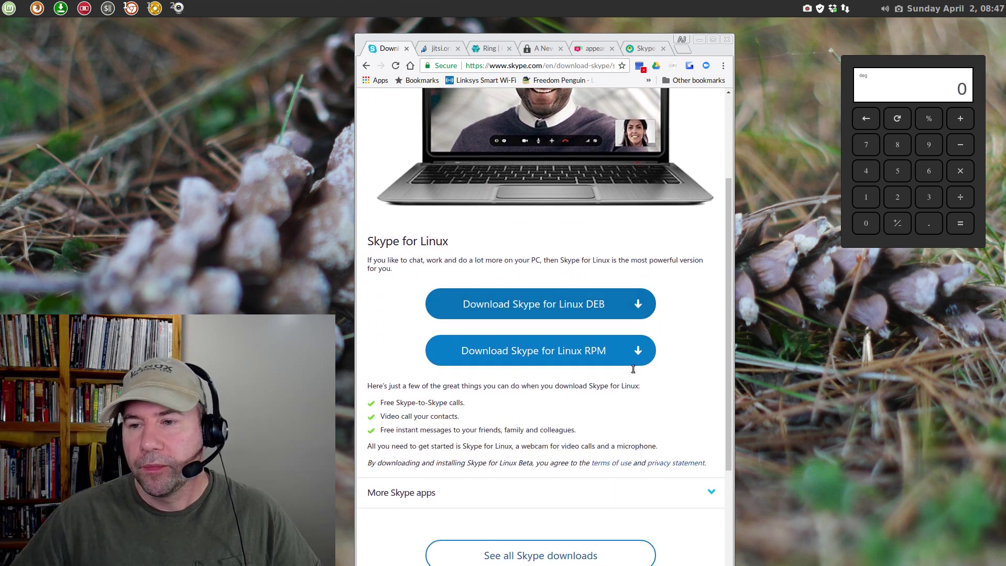
pyautogui.scroll(-1, 633, 369)
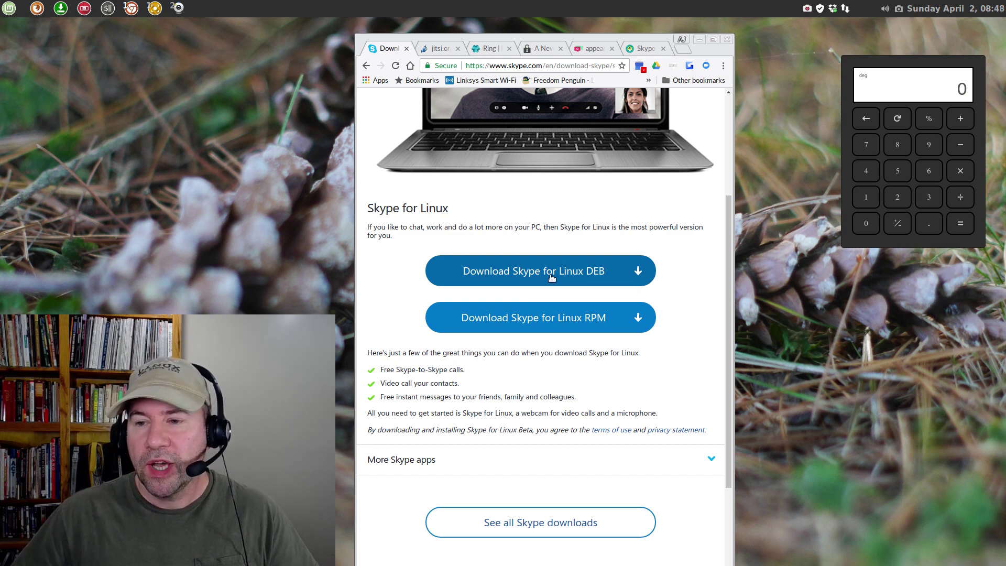
pyautogui.click(580, 273)
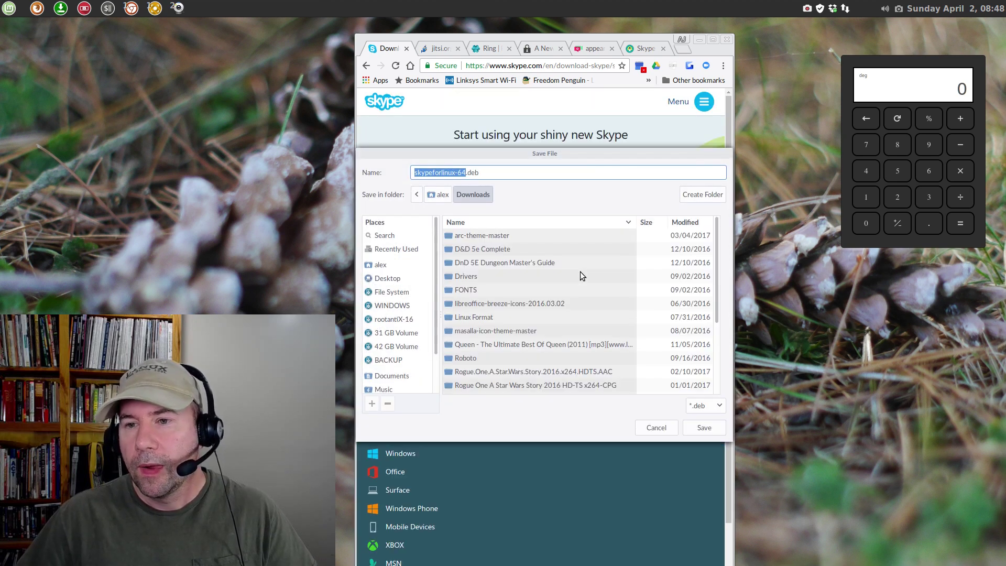
# Save skypeforlinux-64.deb into Downloads and minimize Chrome
pyautogui.click(693, 427)
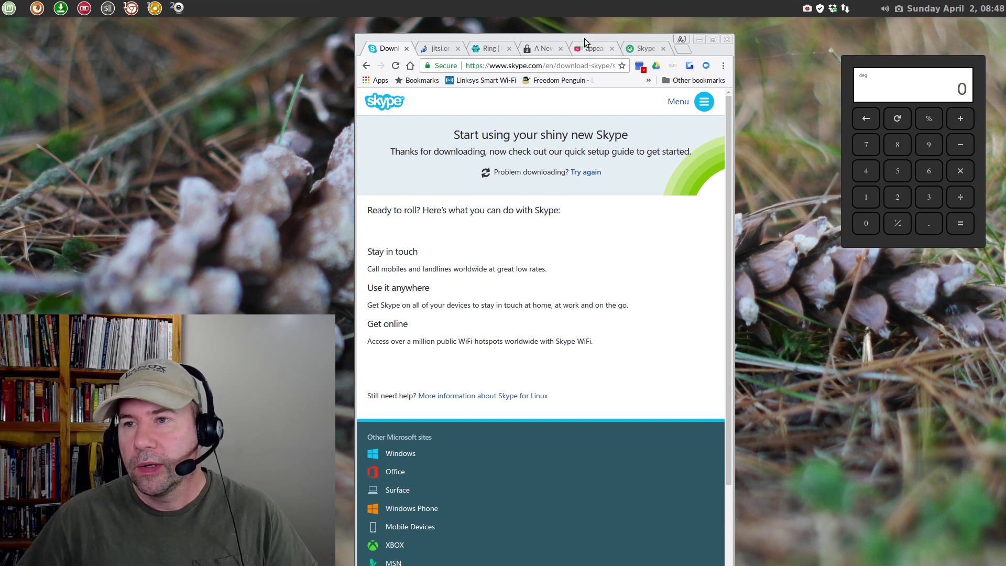
pyautogui.hotkey('alt', 'F9')
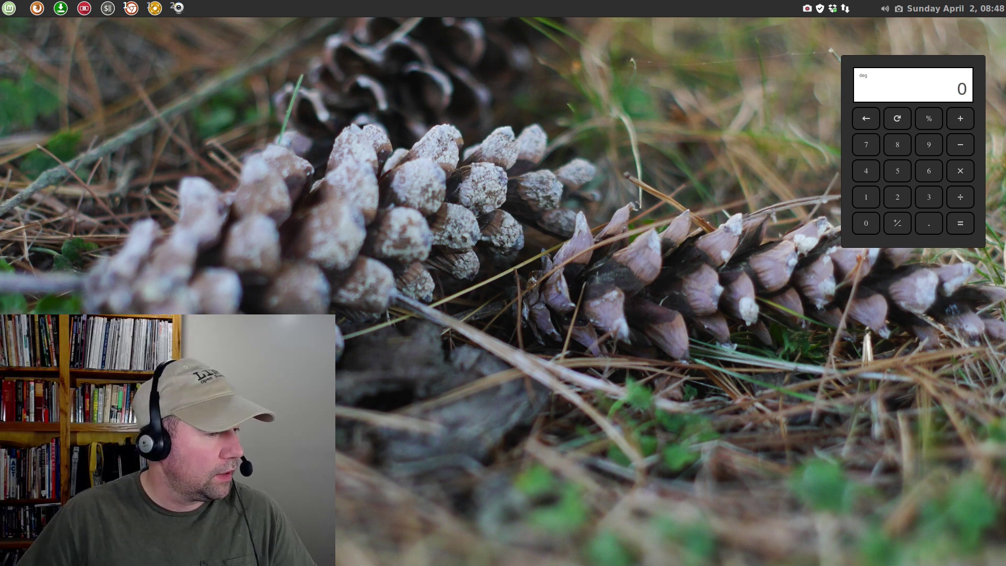
# Open Files from the Mint menu and show the Downloads folder
pyautogui.click(10, 13)
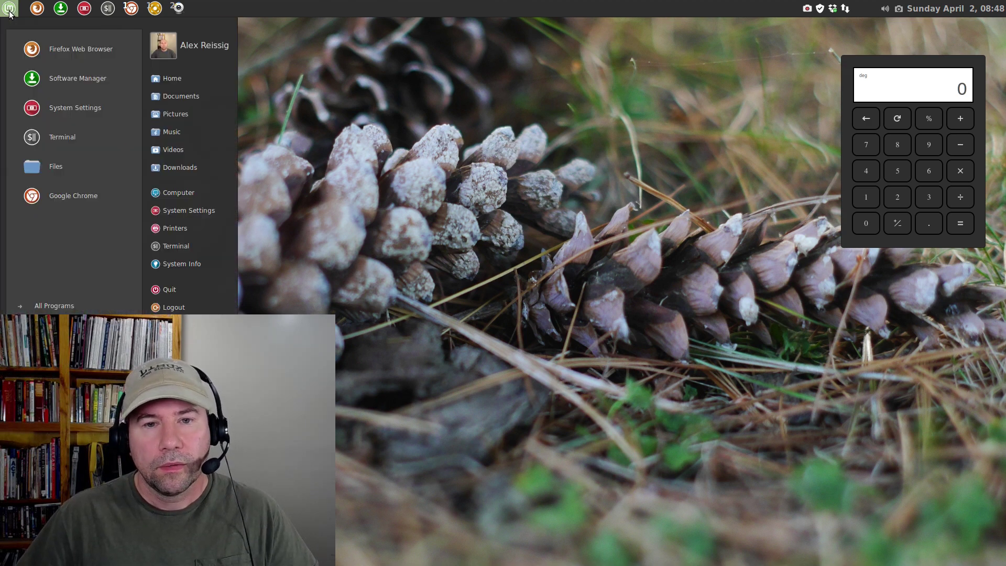
pyautogui.click(48, 172)
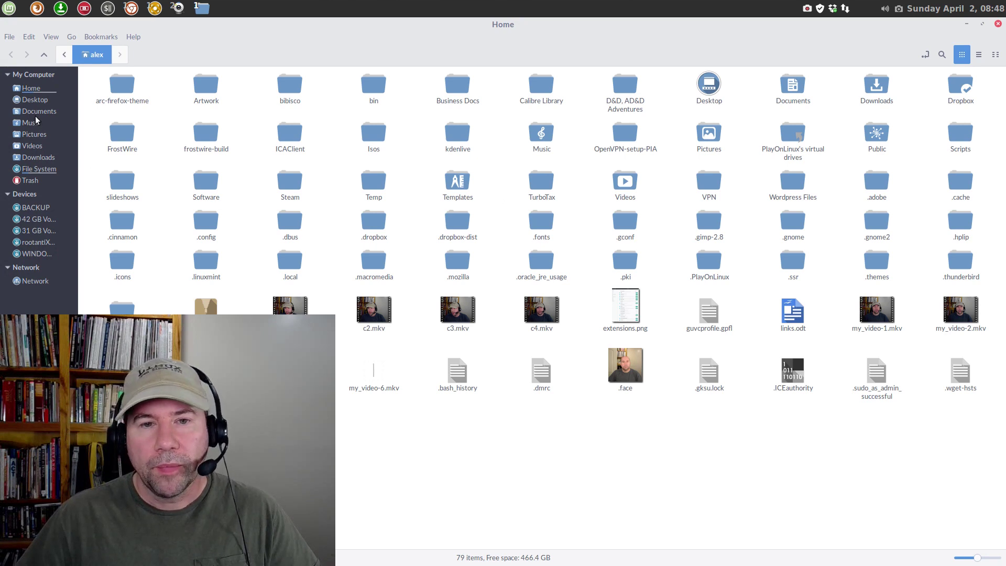
pyautogui.click(45, 156)
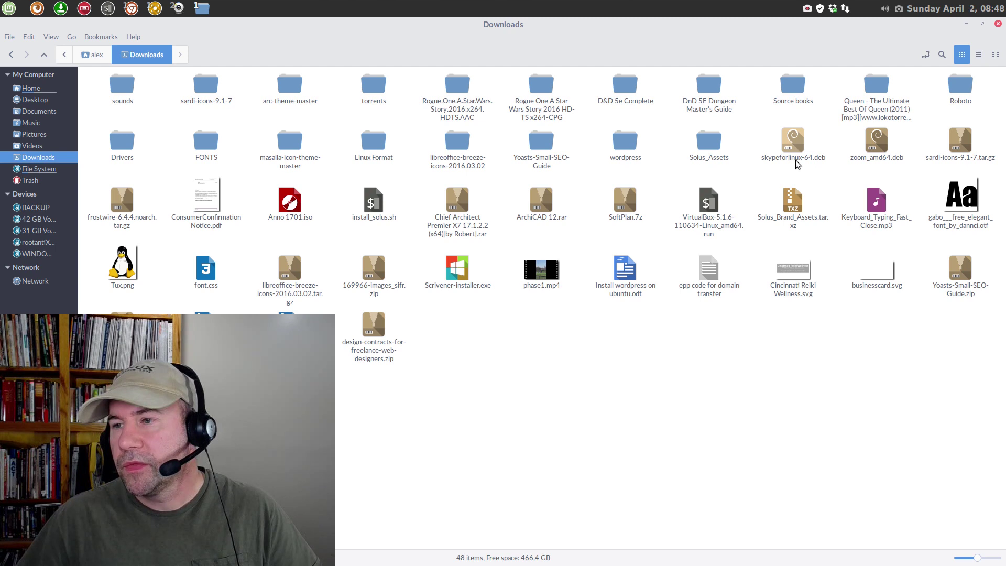
# Open skypeforlinux-64.deb with the GDebi Package Installer
pyautogui.click(794, 147)
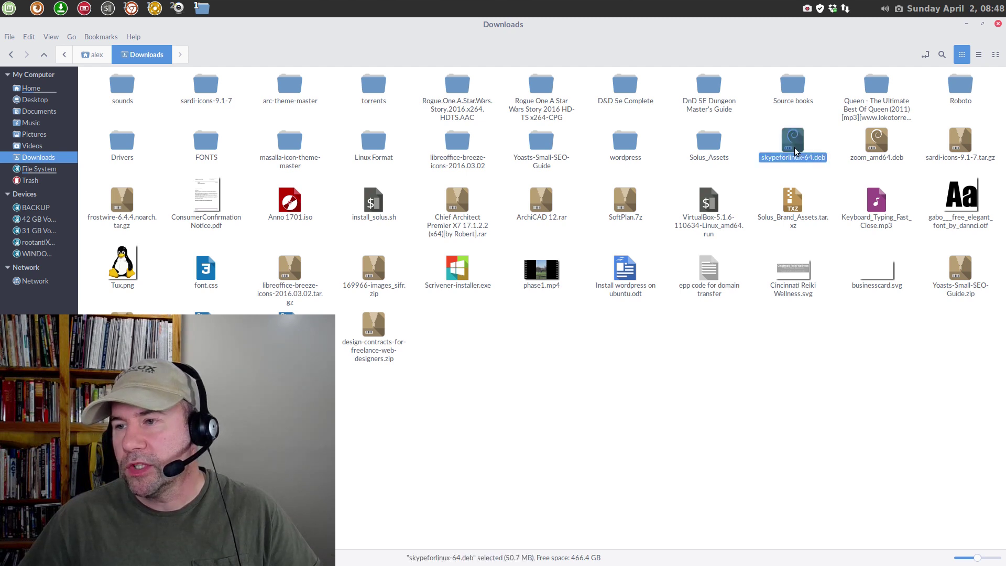
pyautogui.rightClick(794, 146)
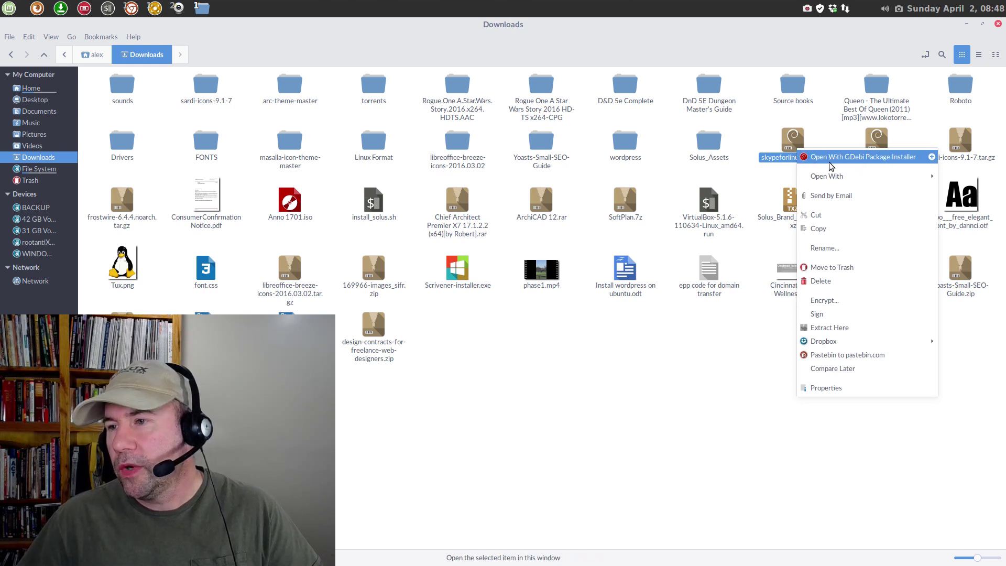
pyautogui.click(865, 158)
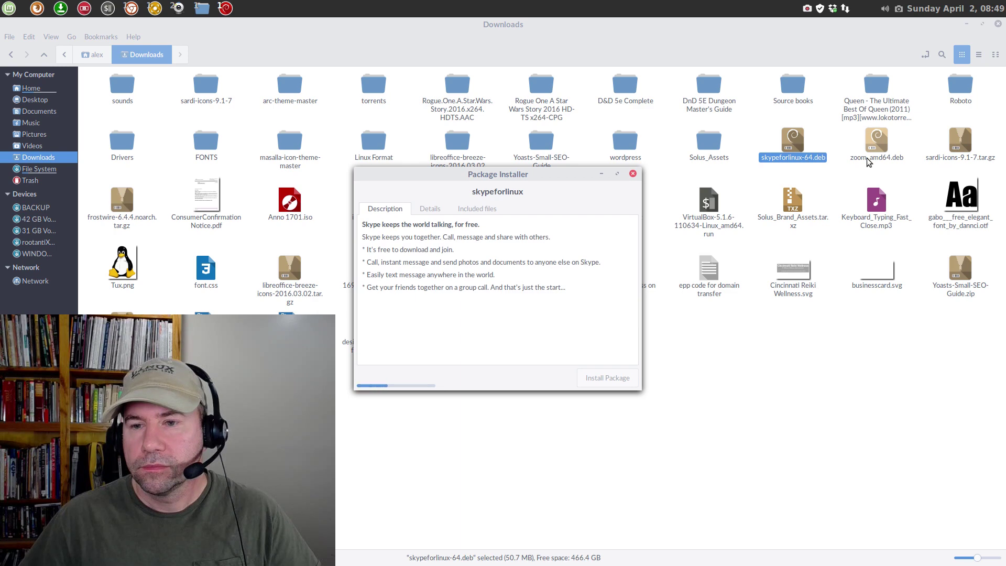
# Close Nemo, then start the skypeforlinux install and authenticate with the administrator password
pyautogui.click(998, 24)
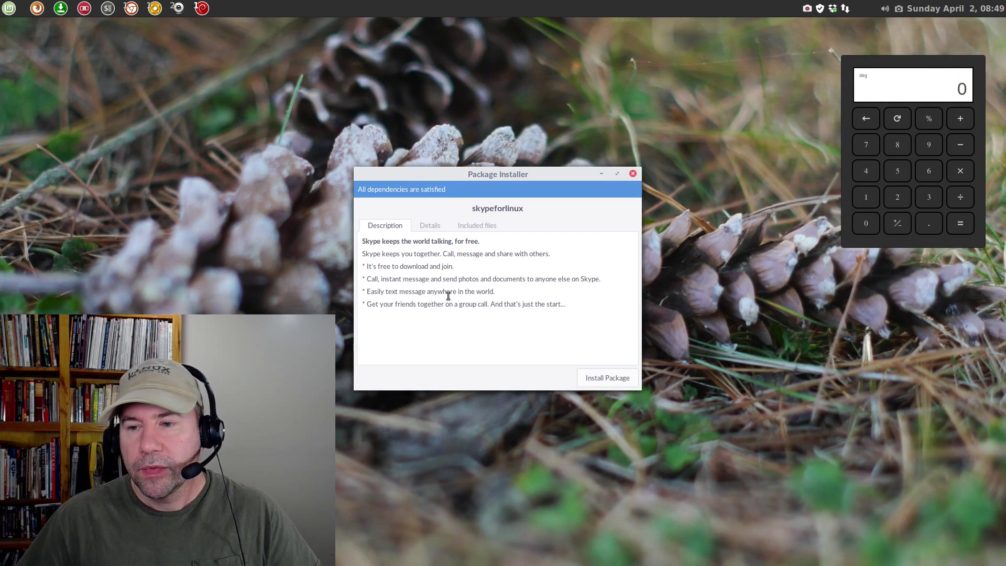
pyautogui.click(598, 382)
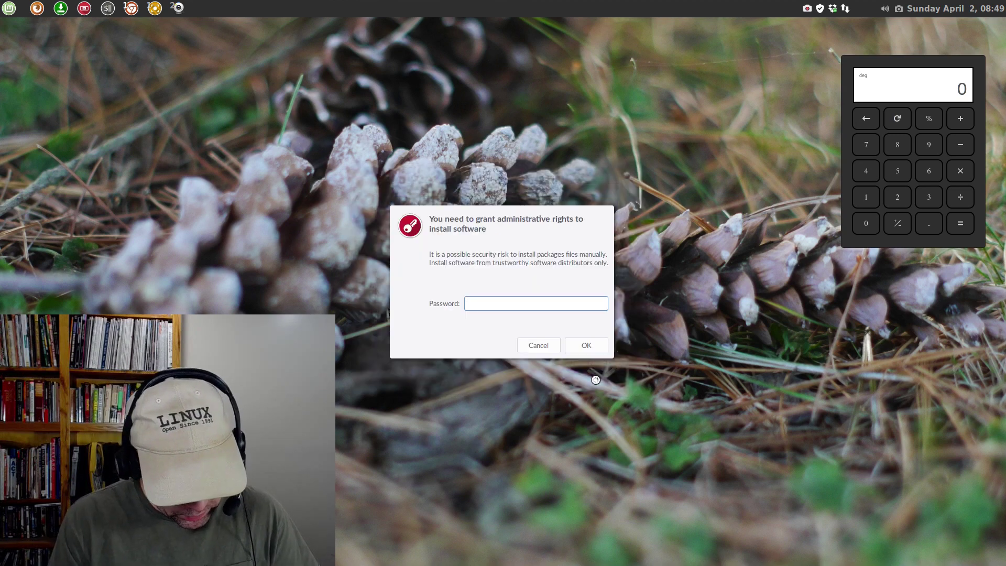
pyautogui.write('p********')
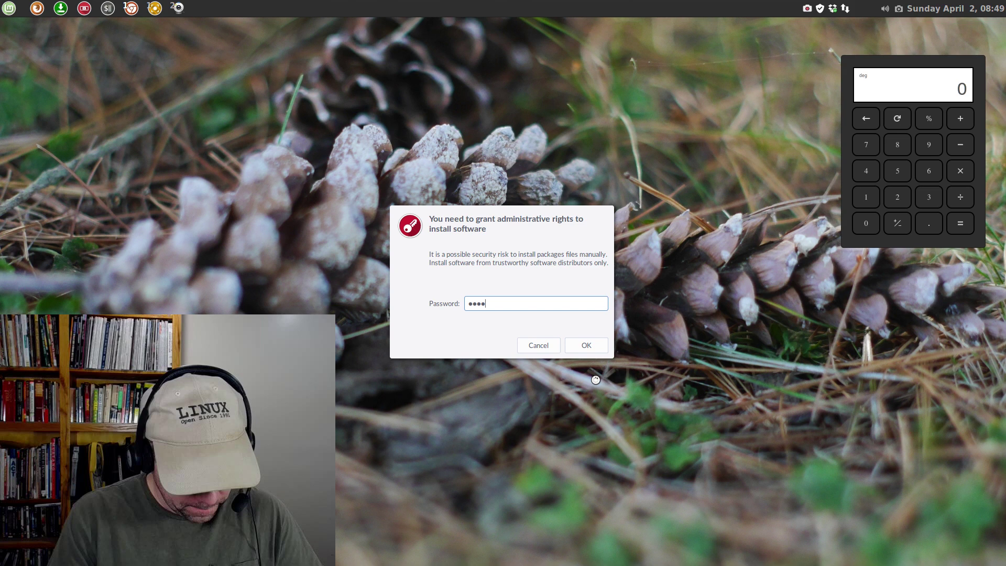
pyautogui.write('****')
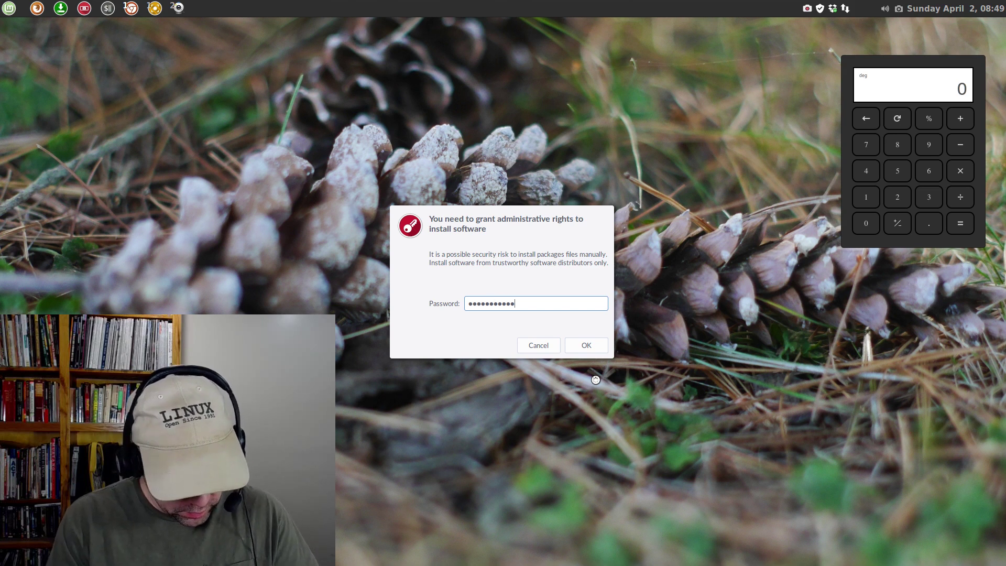
pyautogui.write('*')
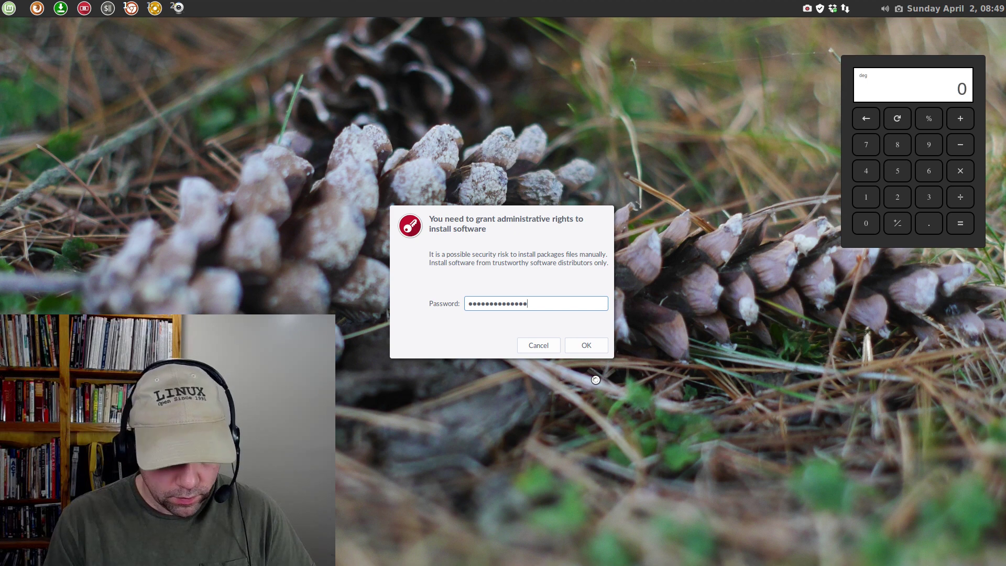
pyautogui.press('Return')
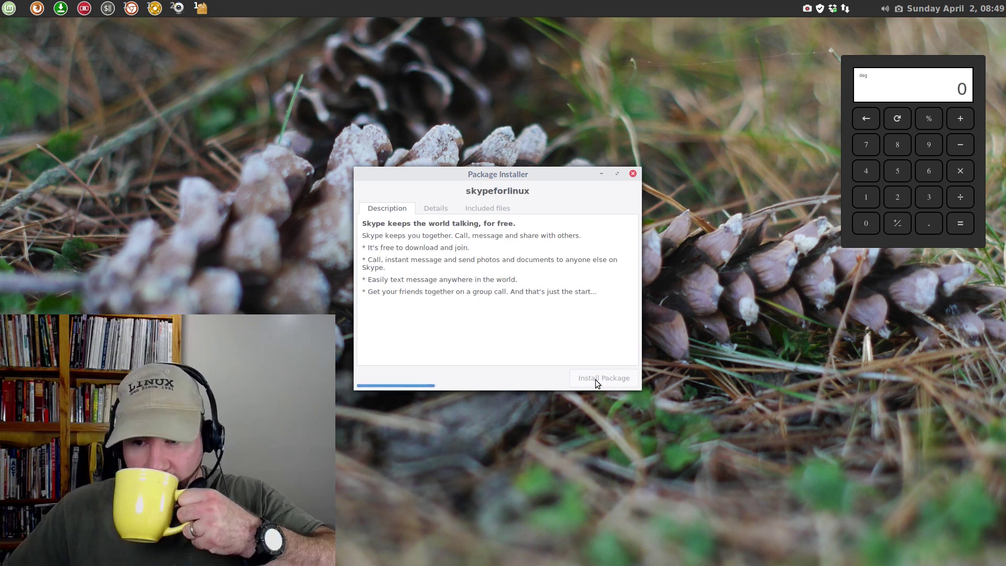
# Finish installing skypeforlinux-64.deb, dismiss the Installation finished notice and close the installer
pyautogui.click(595, 379)
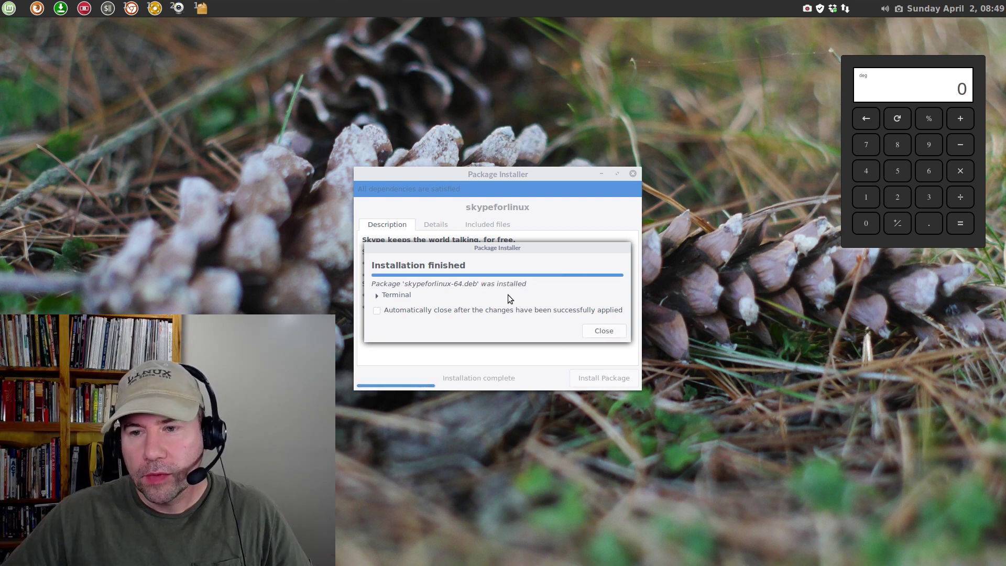
pyautogui.click(604, 331)
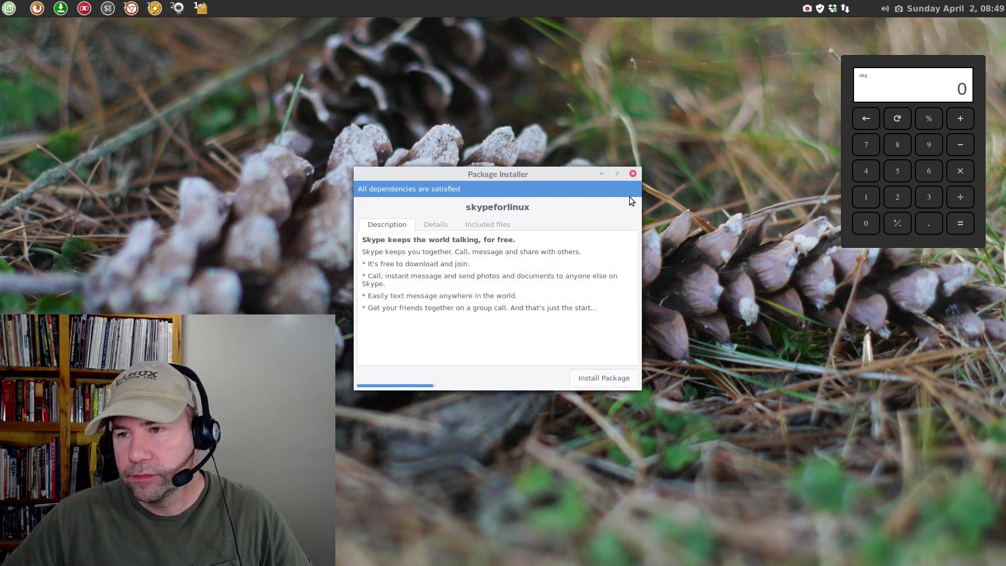
pyautogui.click(633, 175)
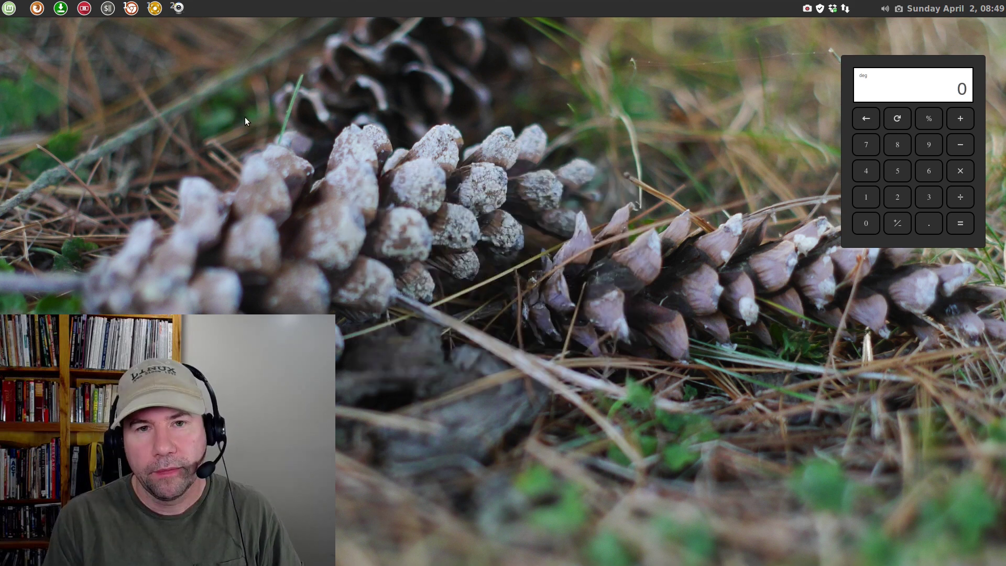
# Launch Skype for Linux Beta by searching 'skype' in the Mint menu
pyautogui.press('super')
pyautogui.write('skype')
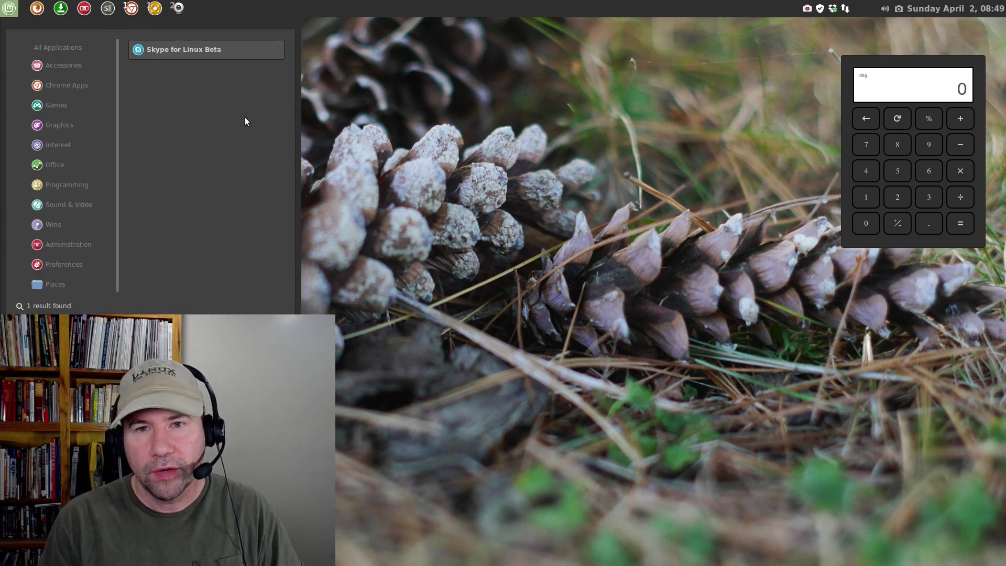
pyautogui.press('Return')
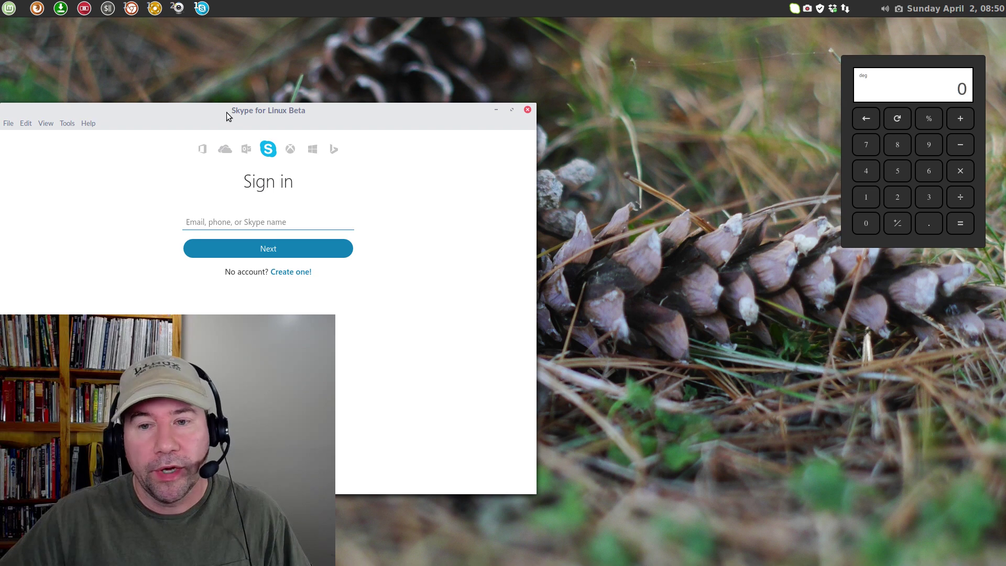
# Move the Skype for Linux Beta window to the right and close it
pyautogui.moveTo(227, 112); pyautogui.dragTo(383, 111)
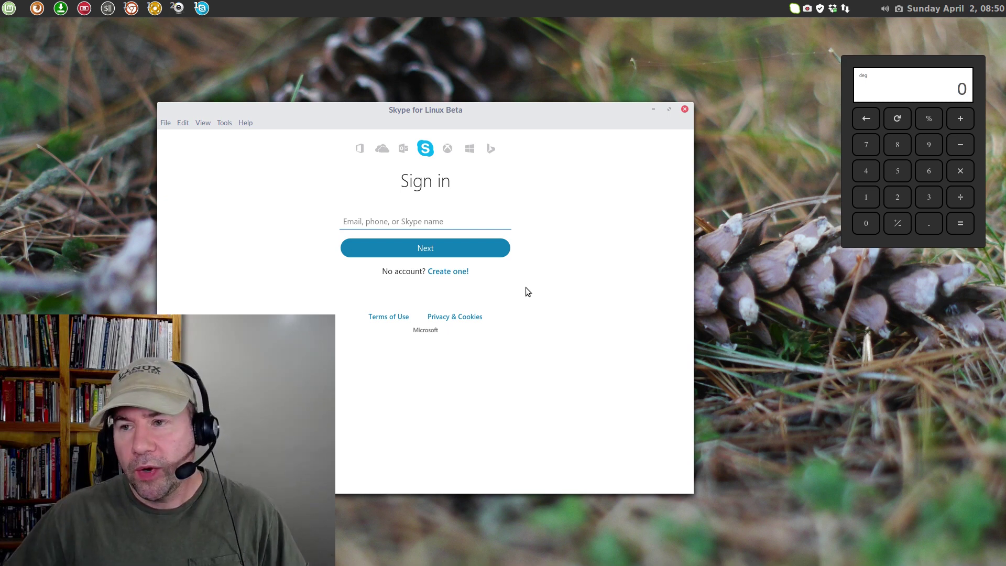
pyautogui.click(684, 110)
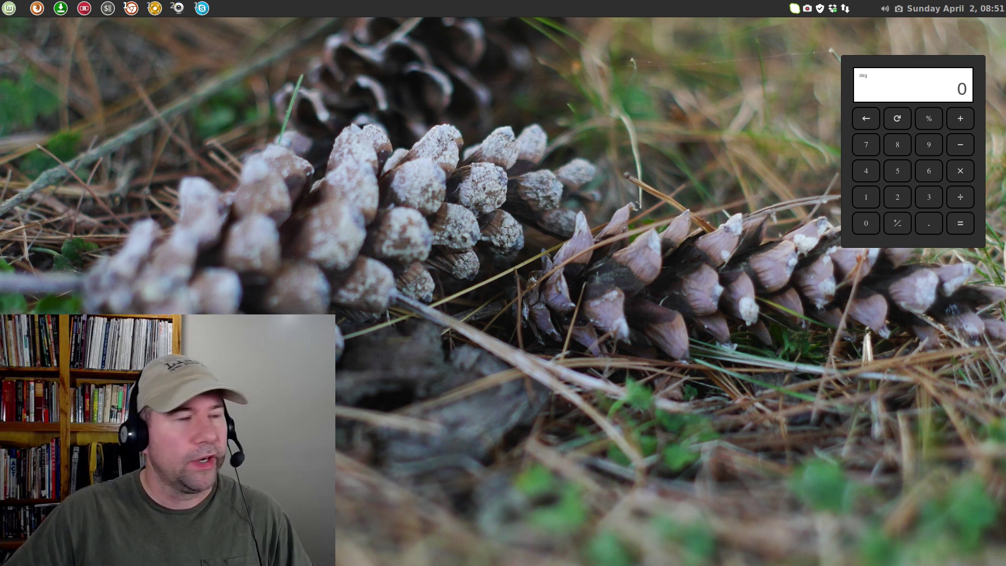
# Move the Chrome window left, widen it across the screen, and show the jitsi.org page
pyautogui.moveTo(284, 159); pyautogui.dragTo(285, 35)
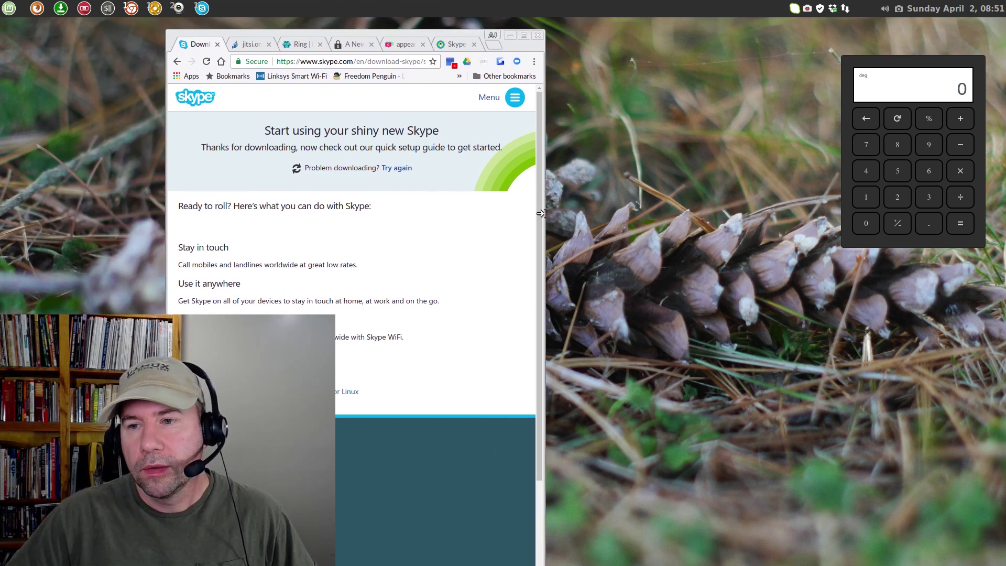
pyautogui.moveTo(541, 213); pyautogui.dragTo(940, 213)
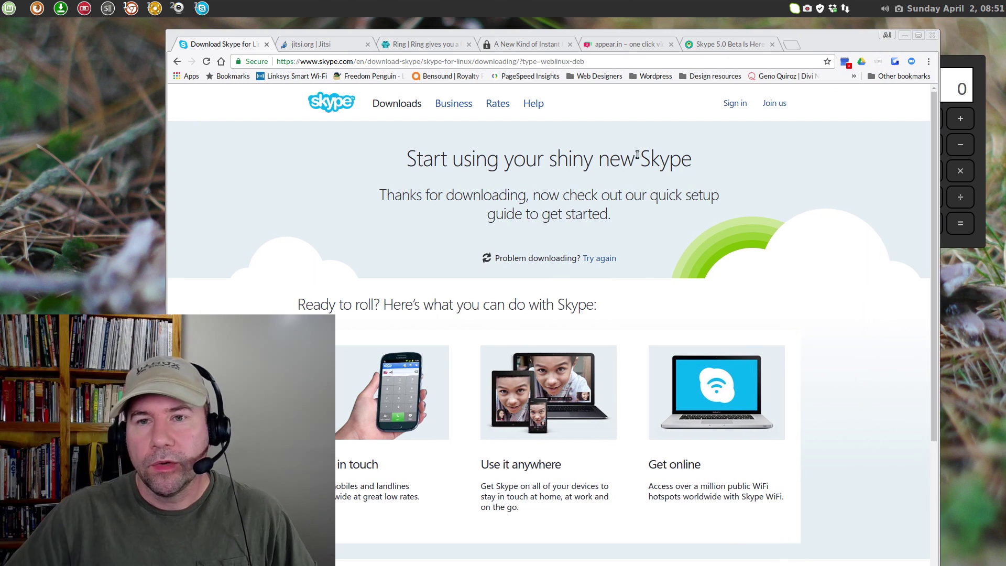
pyautogui.click(341, 46)
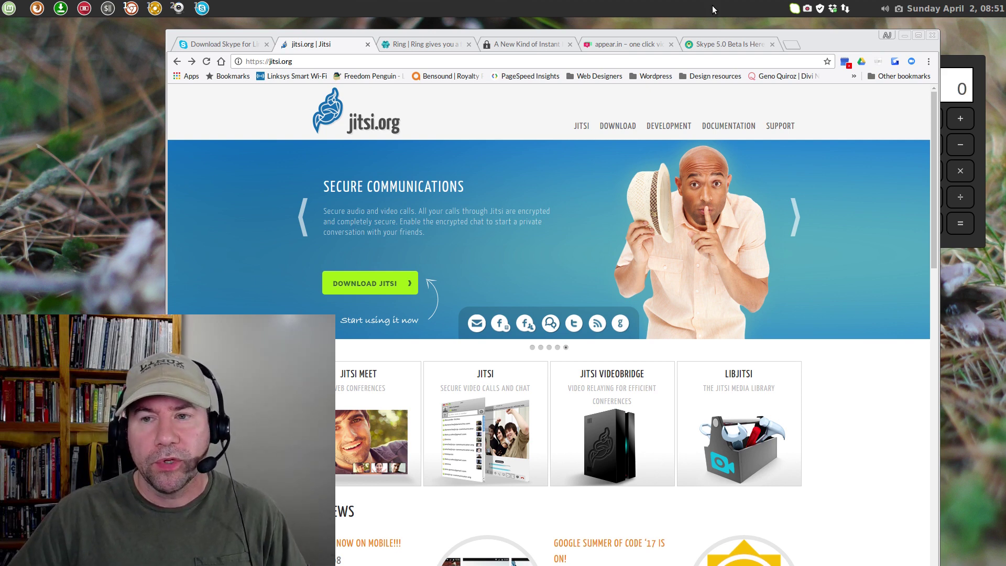
# View the Ring, Tox and appear.in Skype-alternative pages in turn
pyautogui.moveTo(581, 125)
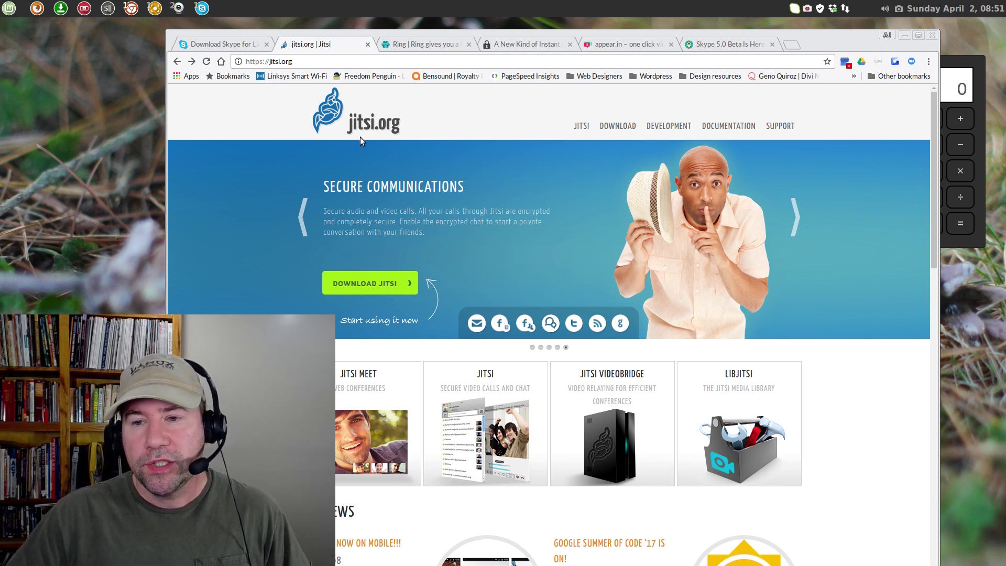
pyautogui.click(414, 46)
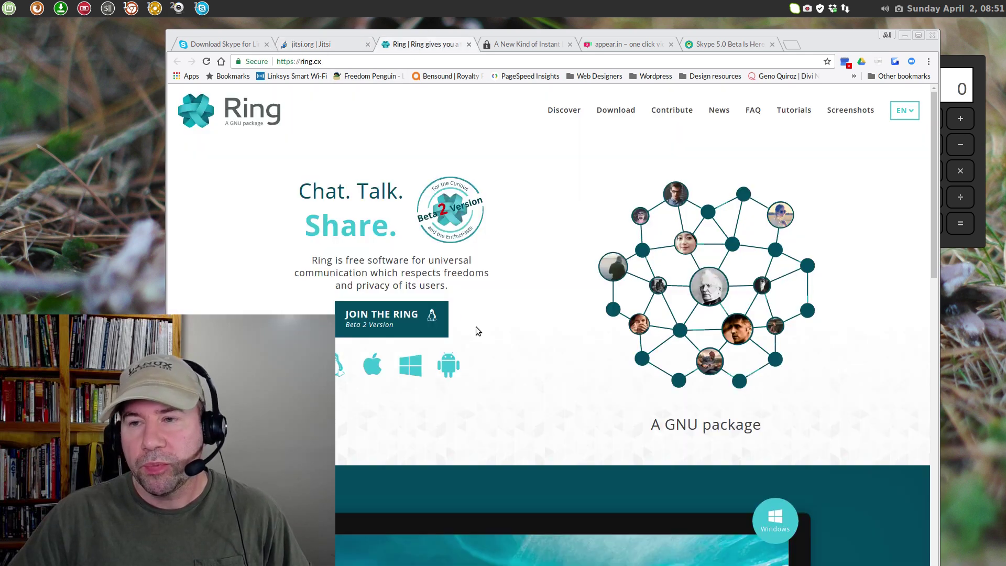
pyautogui.click(526, 45)
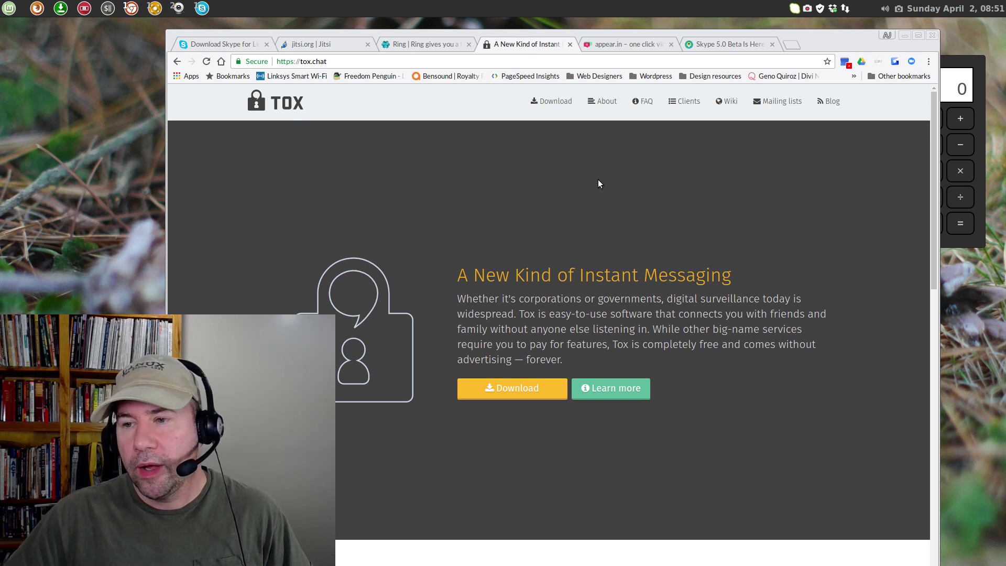
pyautogui.click(619, 45)
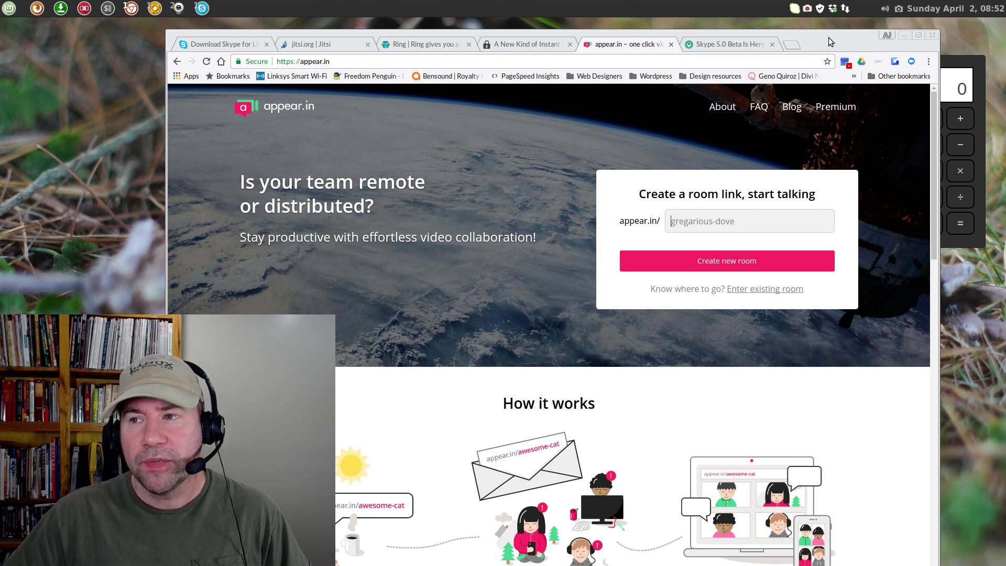
pyautogui.click(905, 35)
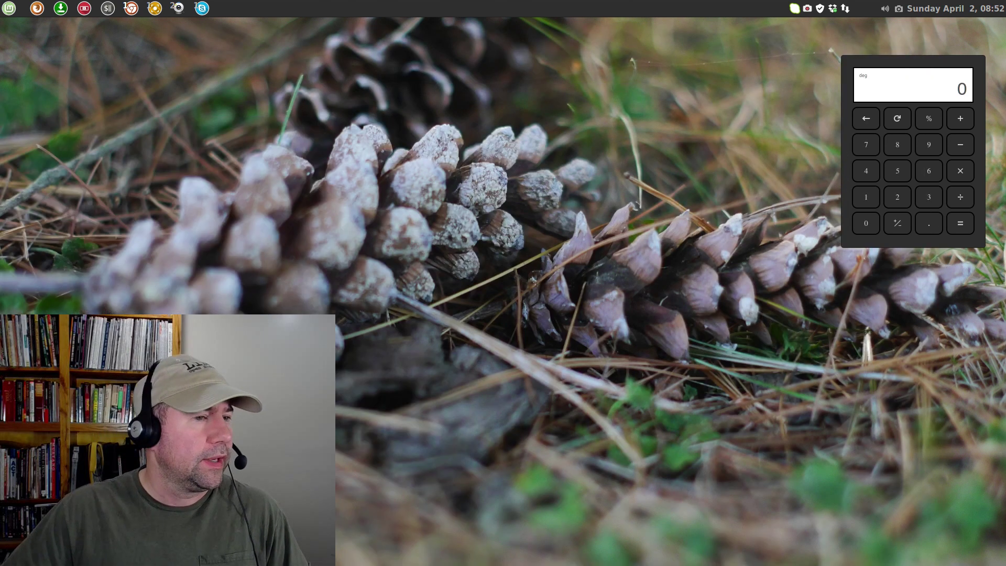